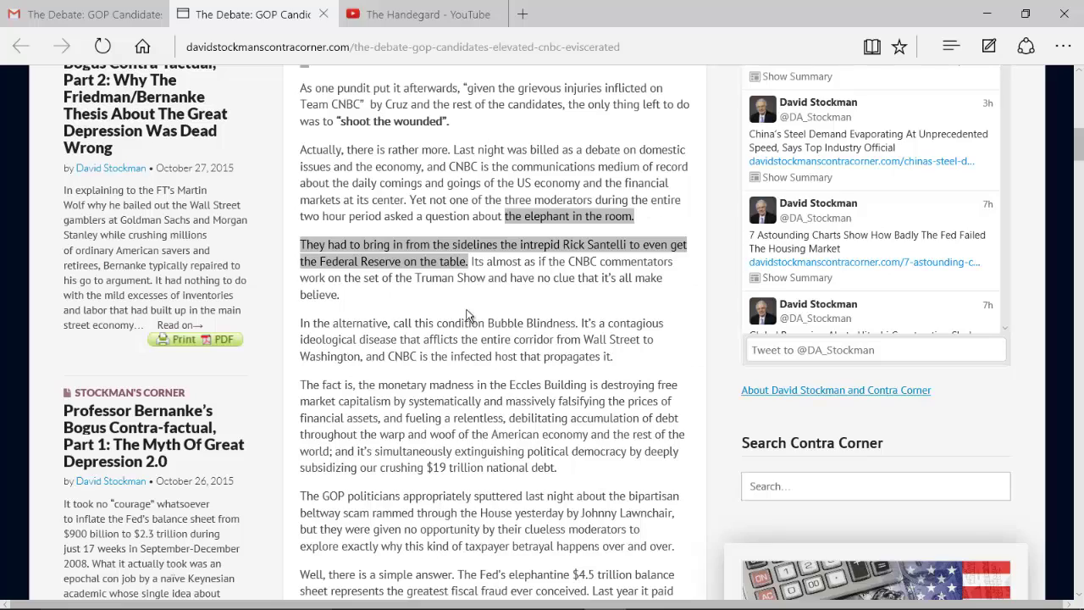
scroll(543, 360, "up", 1)
scroll(545, 360, "up", 10)
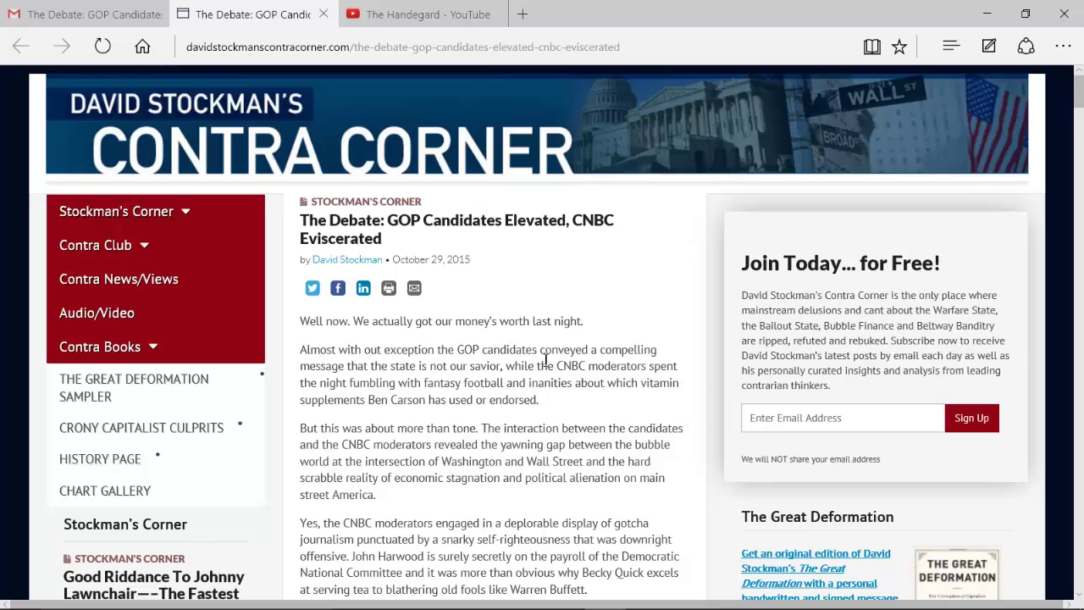
scroll(546, 358, "down", 7)
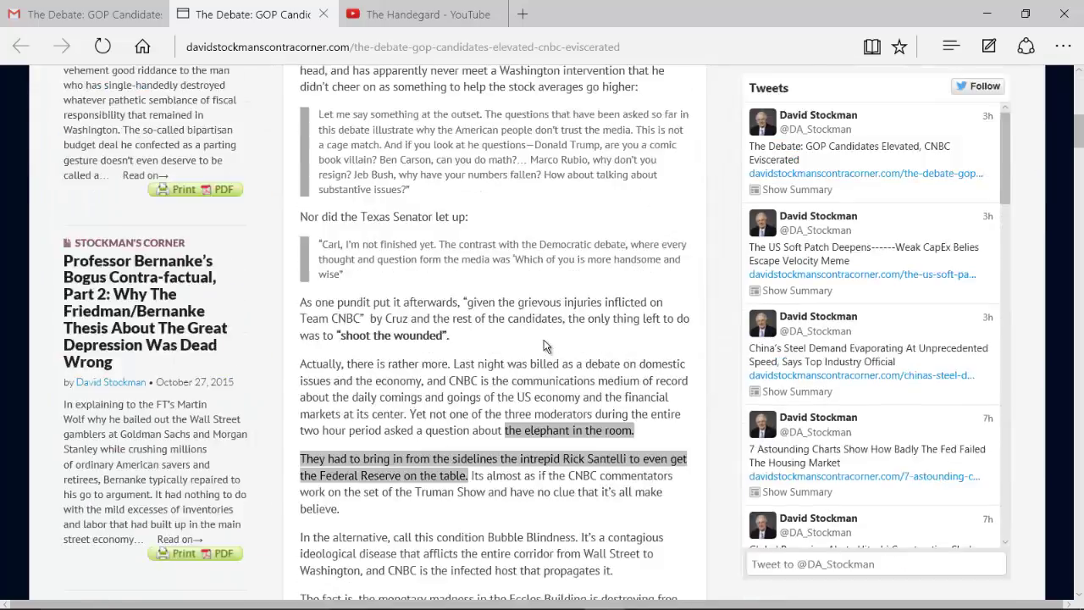
scroll(545, 348, "down", 2)
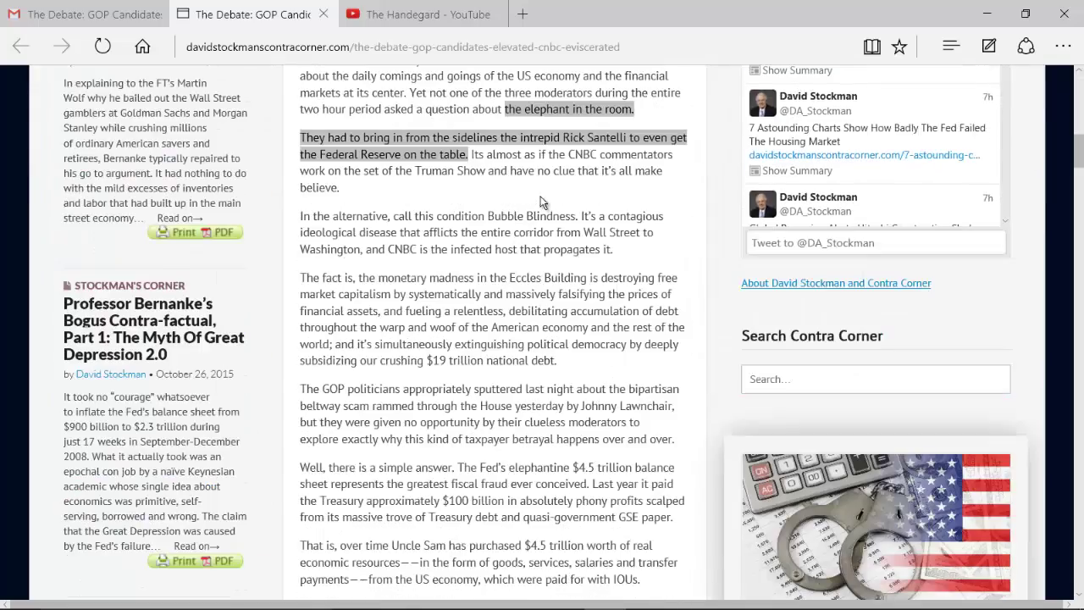
scroll(544, 199, "up", 1)
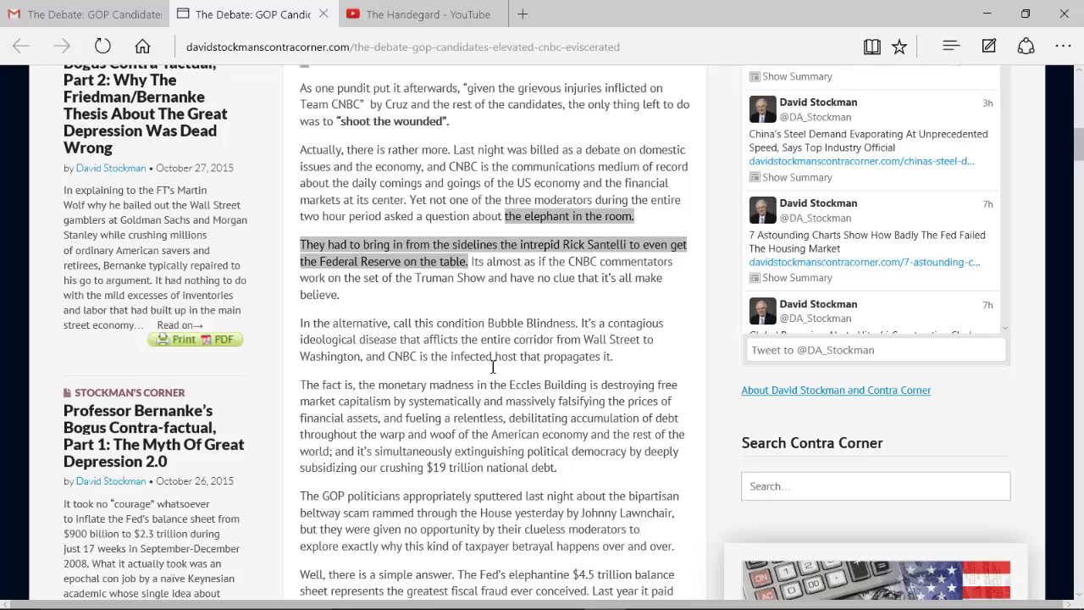
- Launch Windows Speech Recognition from the Windows Ease of Access group among the installed apps
mouse_move(86, 605)
mouse_move(124, 606)
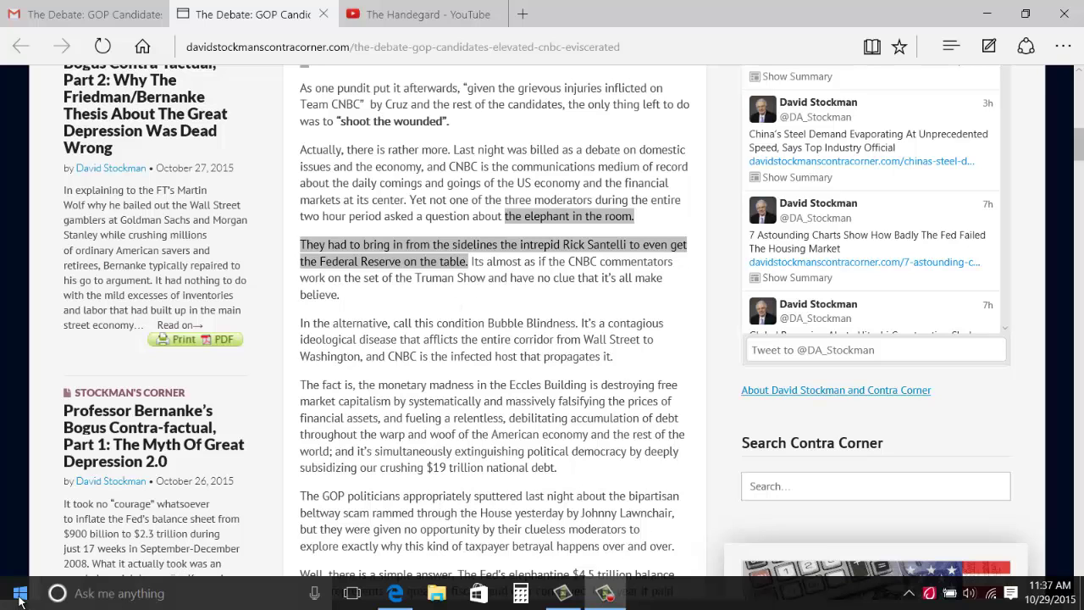
left_click(18, 596)
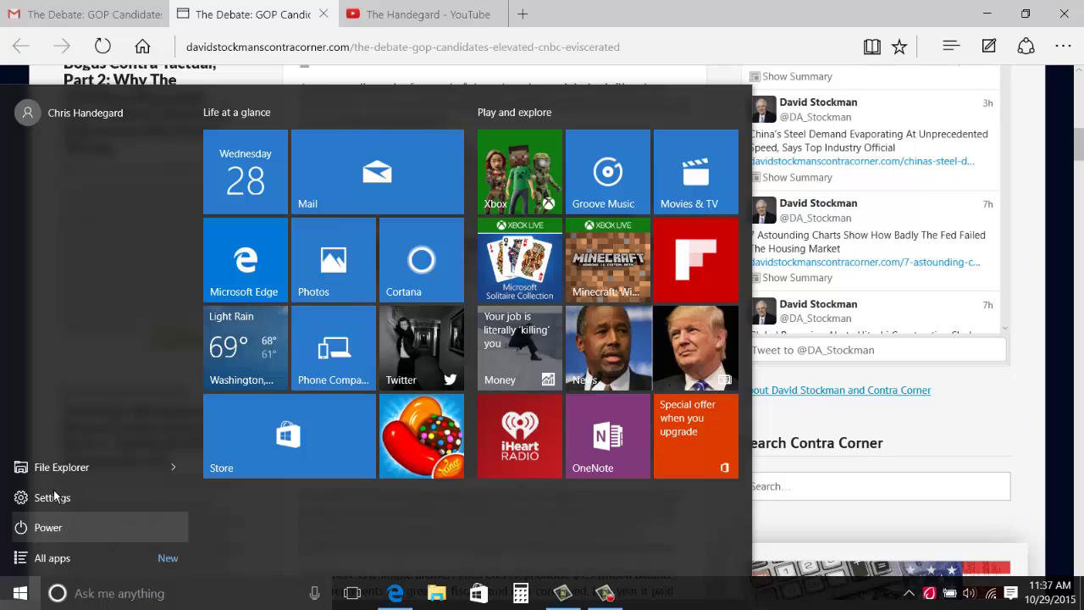
left_click(51, 559)
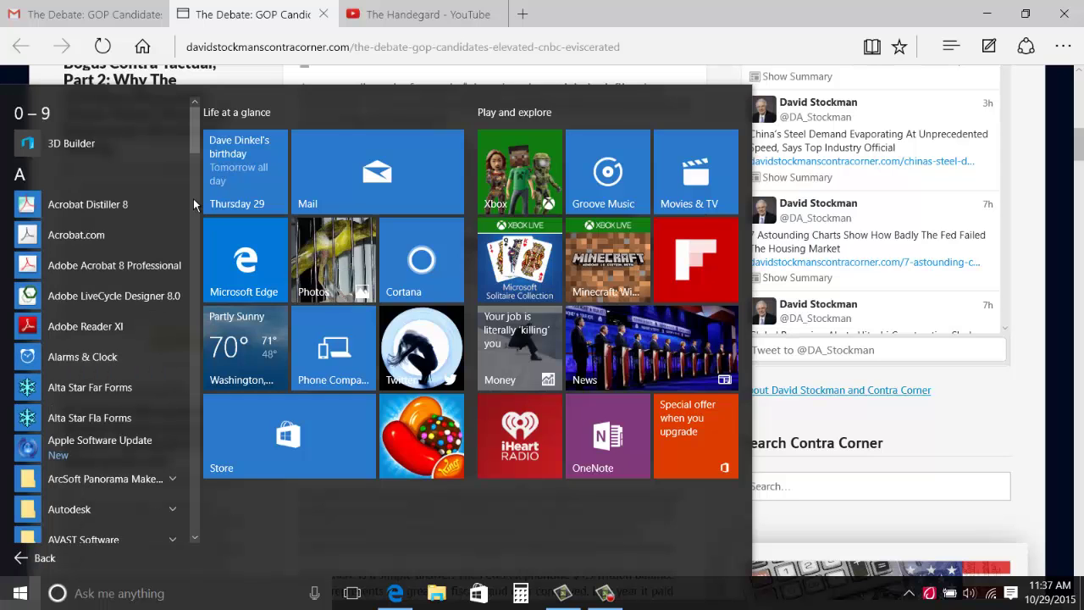
scroll(183, 194, "down", 12)
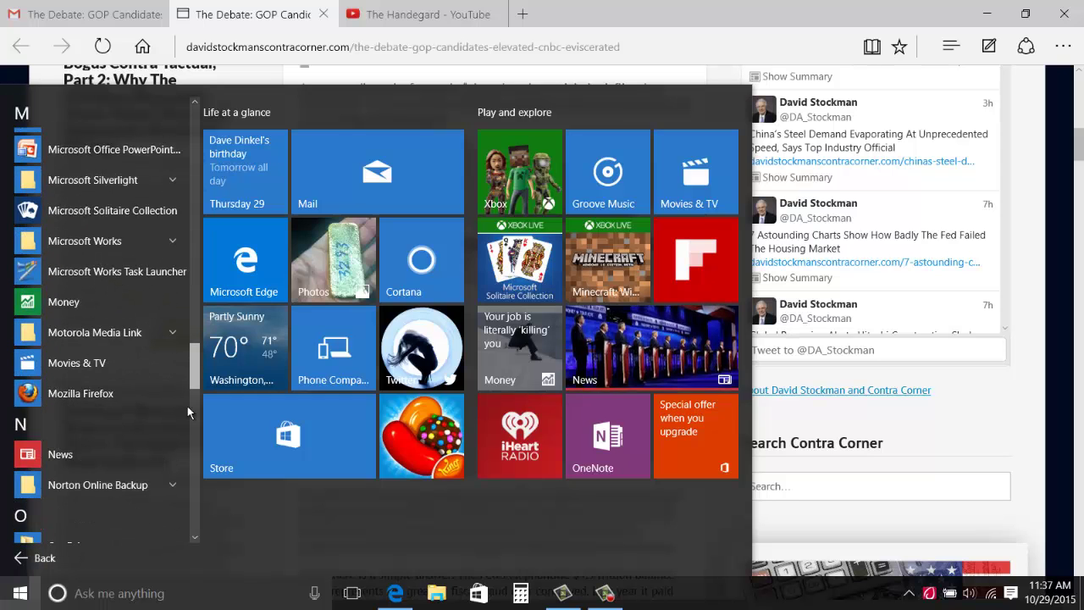
scroll(187, 406, "down", 15)
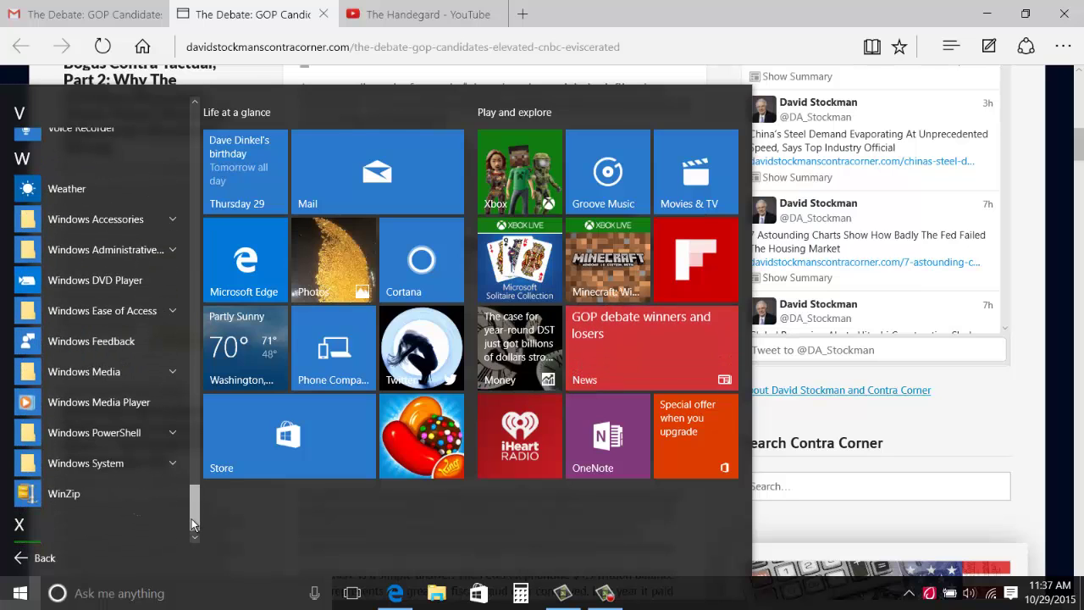
left_click(124, 318)
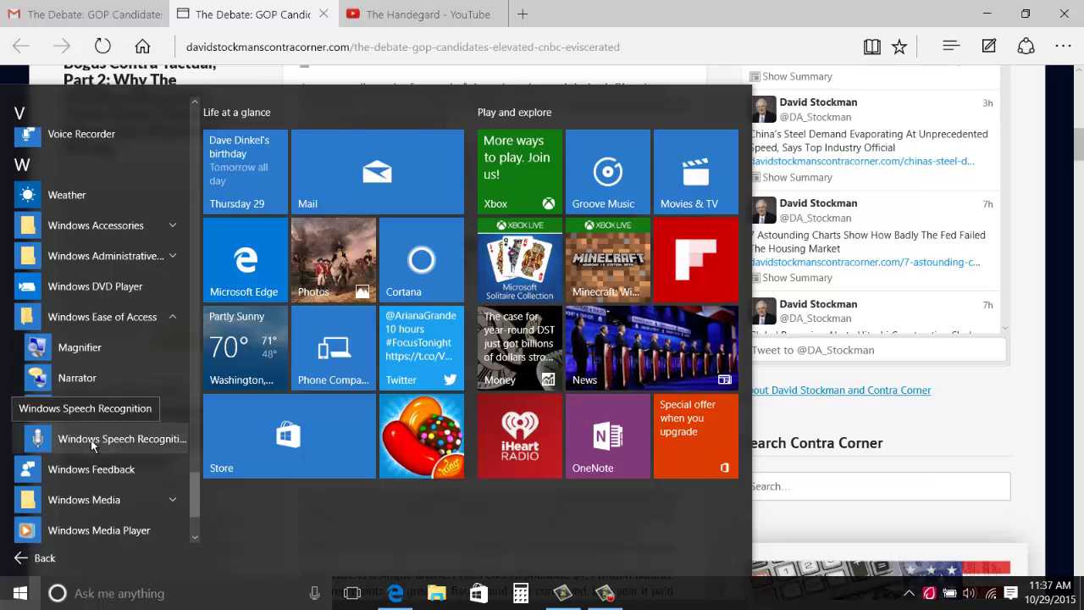
left_click(126, 446)
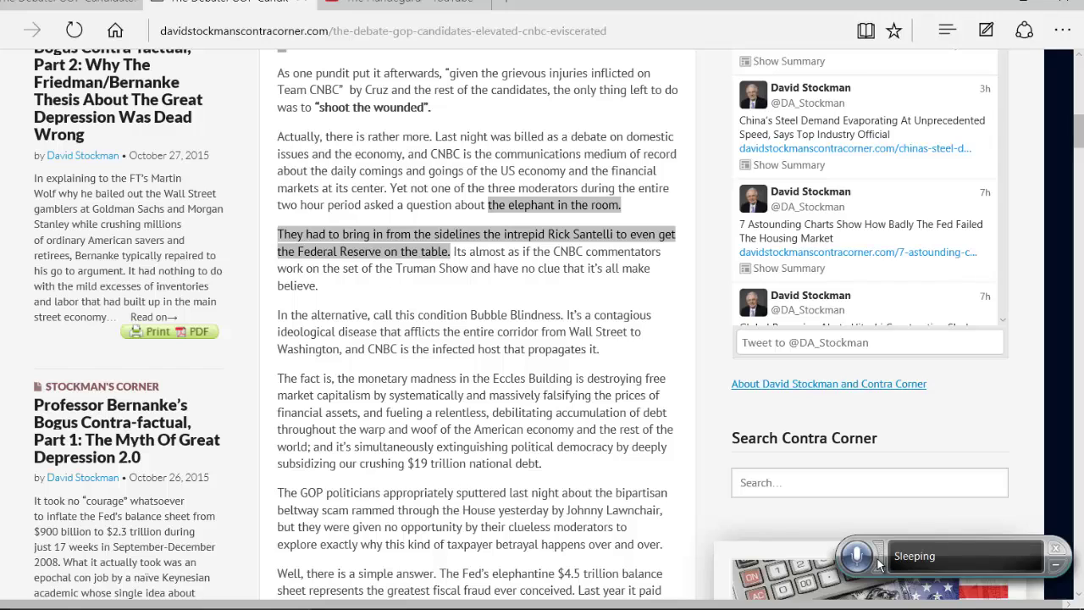
- Move the speech recognition bar up beside the article and open a blank Notepad document by voice
left_click_drag(885, 576, 799, 429)
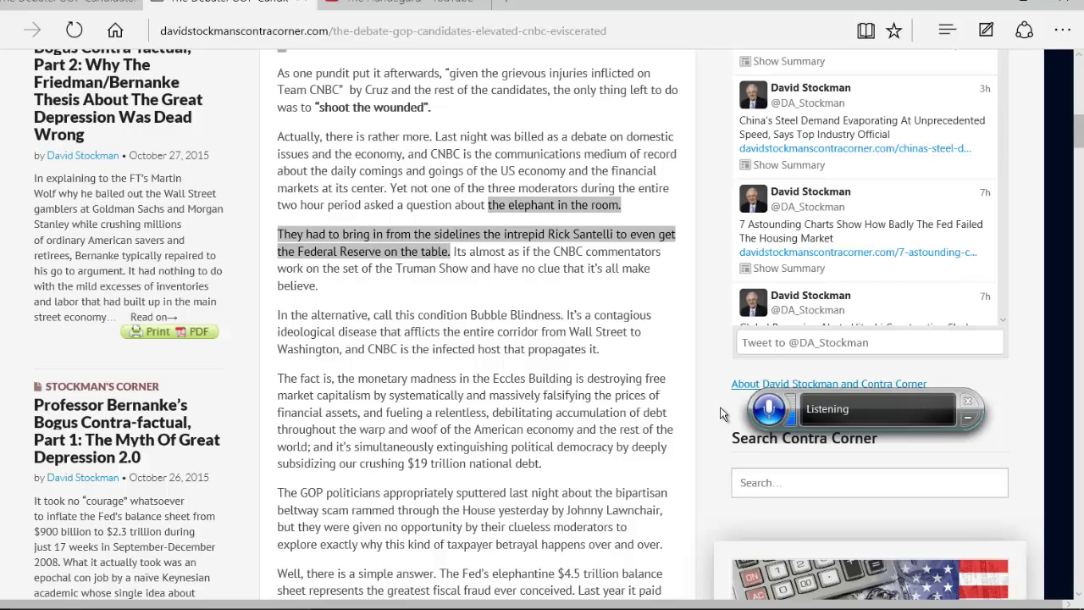
mouse_move(799, 396)
left_mouse_down()
mouse_move(733, 354)
mouse_move(799, 420)
mouse_move(826, 402)
mouse_move(805, 405)
left_mouse_up()
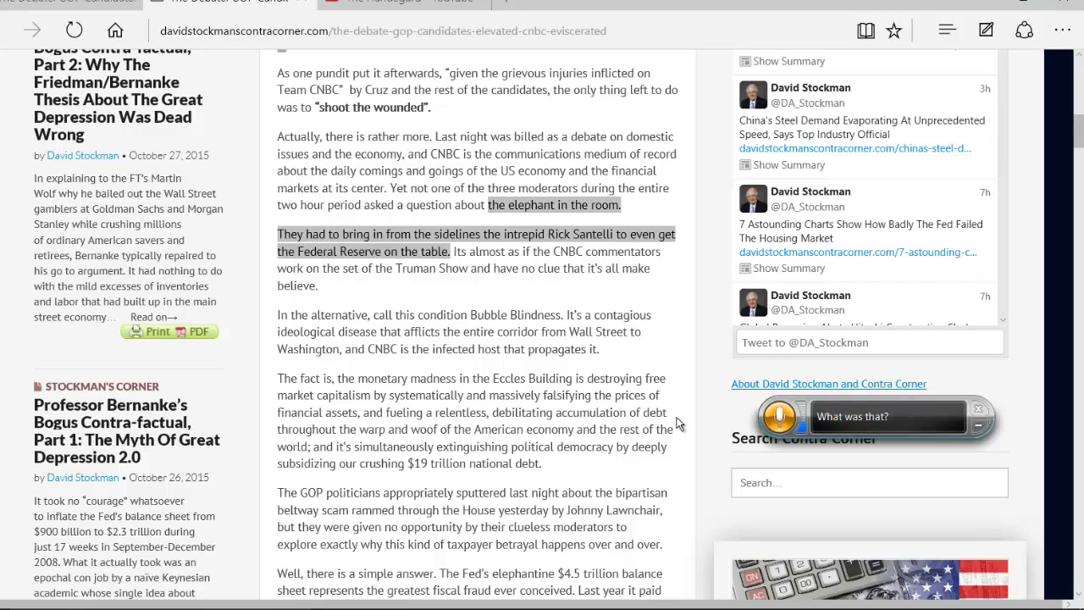
key("Tab")
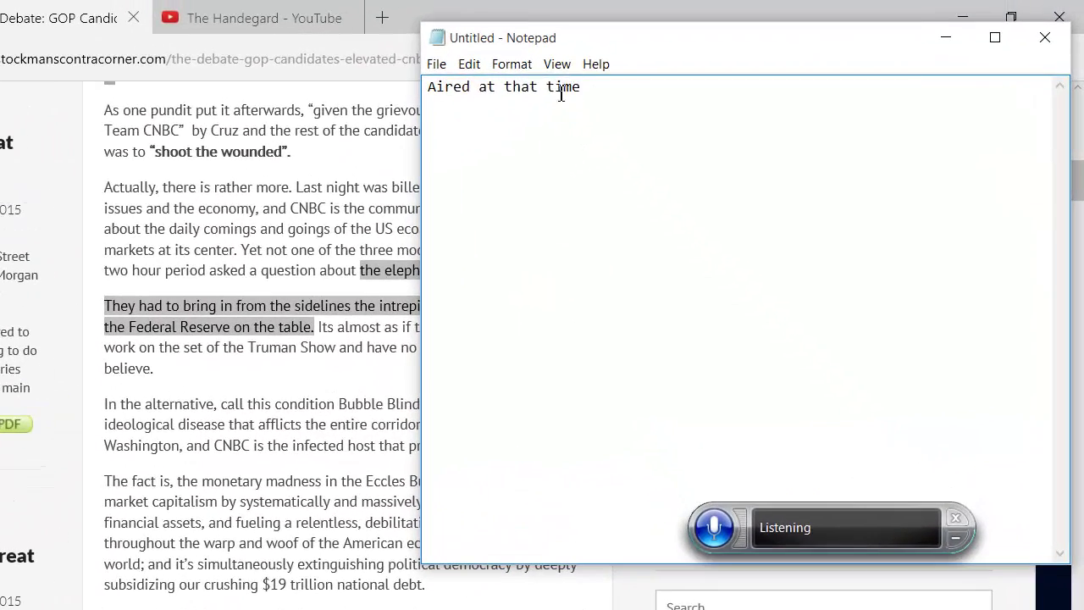
- Delete the misheard text "Aired at that time" from Notepad and dismiss the Alternates panel without choosing a suggestion
left_click_drag(600, 76, 480, 78)
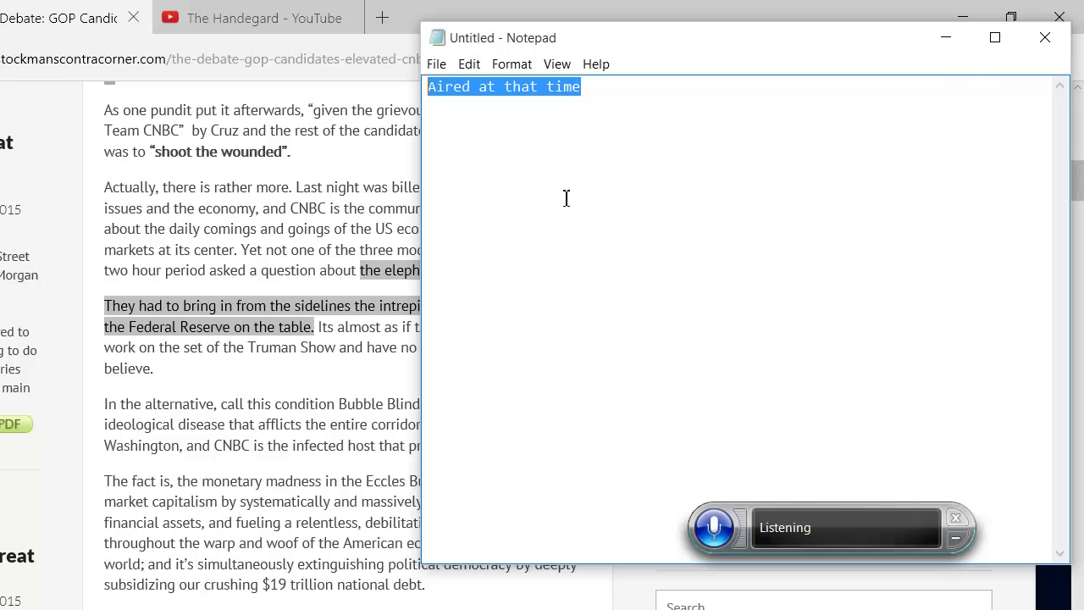
right_click(512, 176)
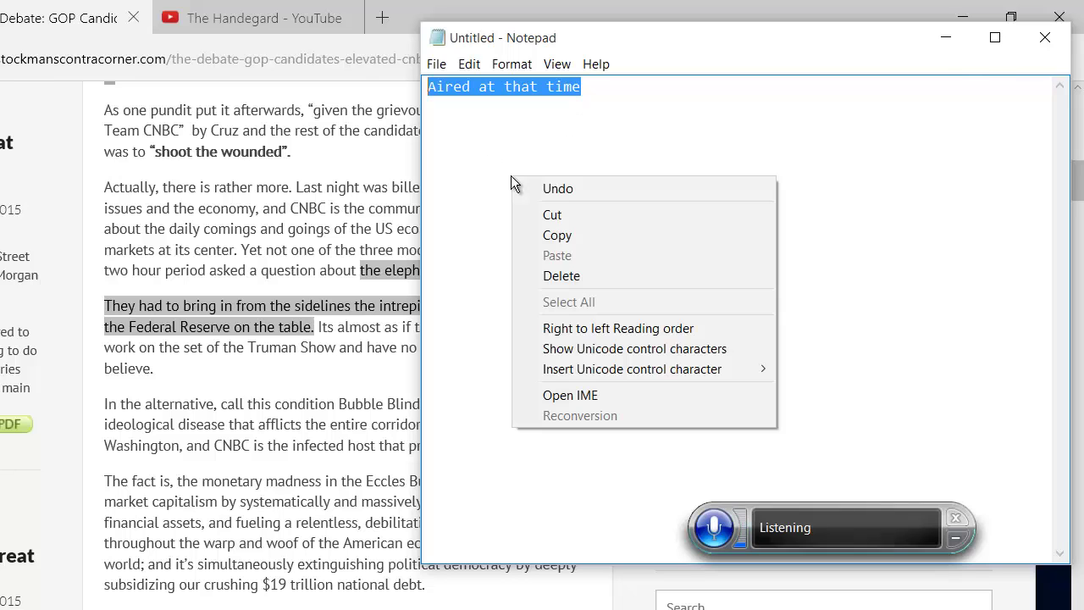
left_click(562, 277)
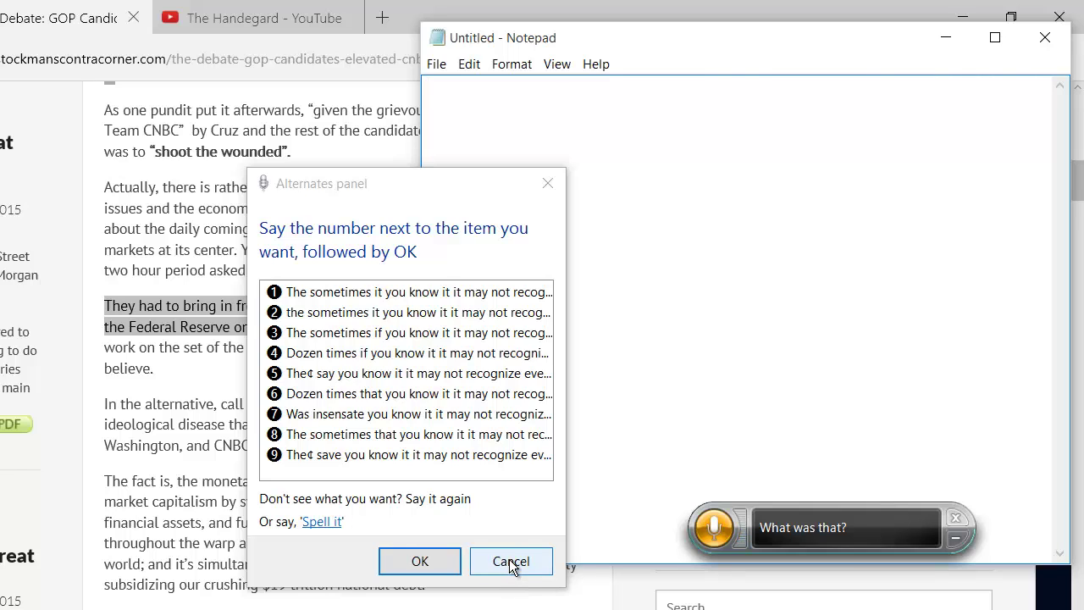
left_click(512, 563)
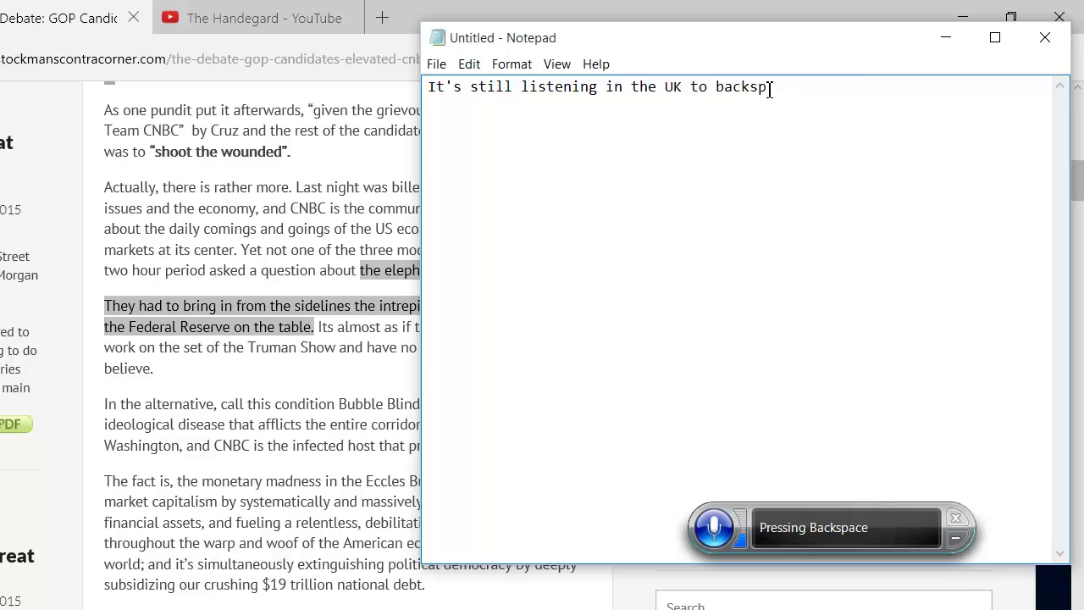
- Delete the misheard line "It's still listening in the UK to backsp" from the Notepad document
left_click_drag(770, 88, 417, 95)
right_click(557, 190)
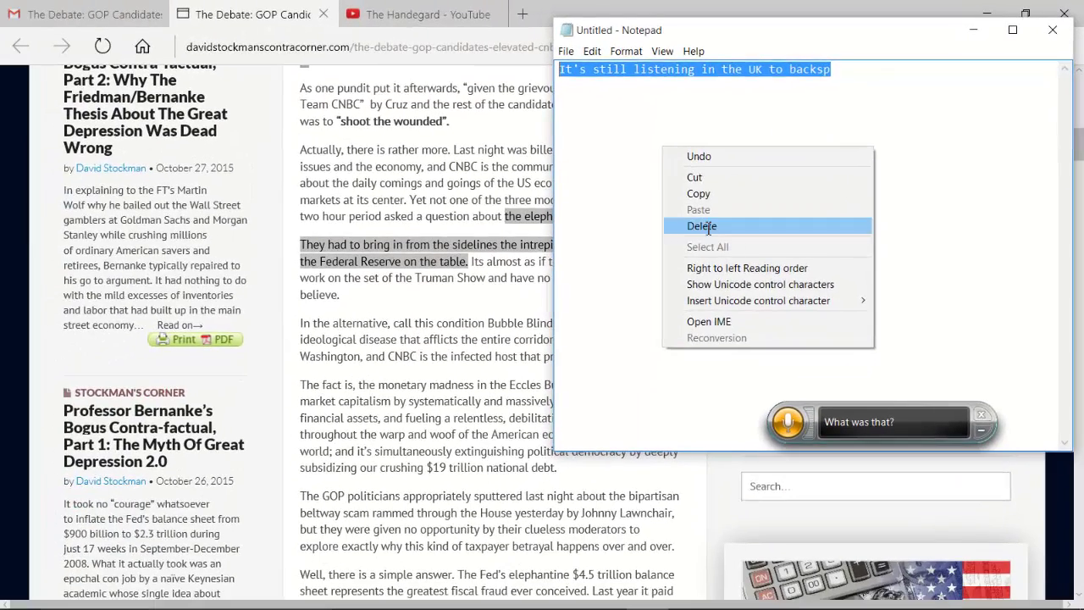
left_click(651, 262)
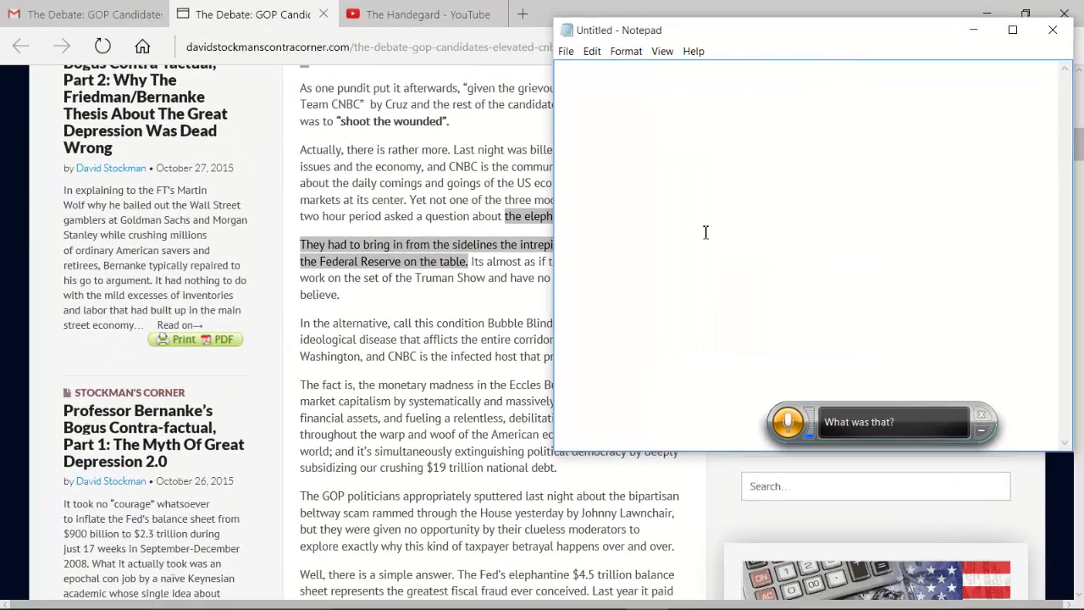
- Reposition the Notepad window over the article and dictate a passage about the Federal Reserve being the elephant in the room
left_click_drag(765, 43, 674, 314)
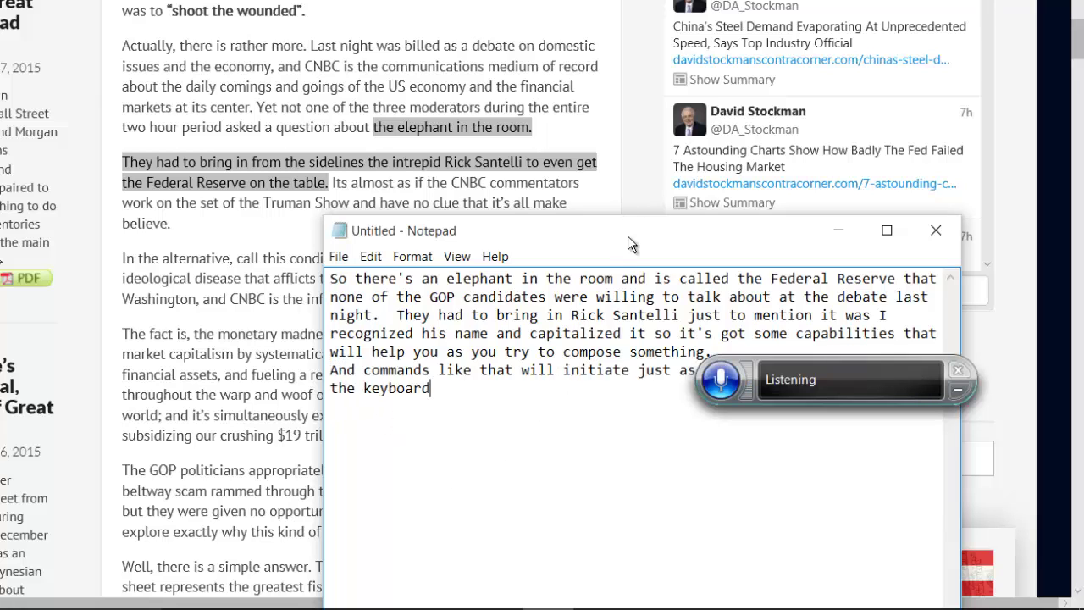
left_click_drag(628, 235, 620, 49)
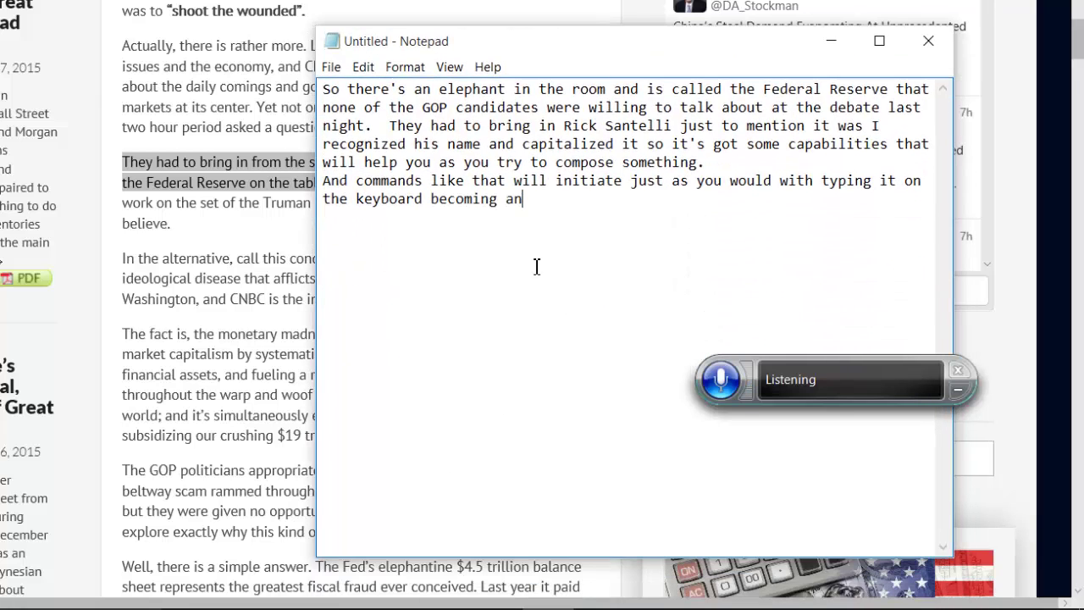
- Clear the stray dictation below the first paragraph and replace it with "Use your mouse and keyboard to augment what."
left_click_drag(523, 200, 322, 182)
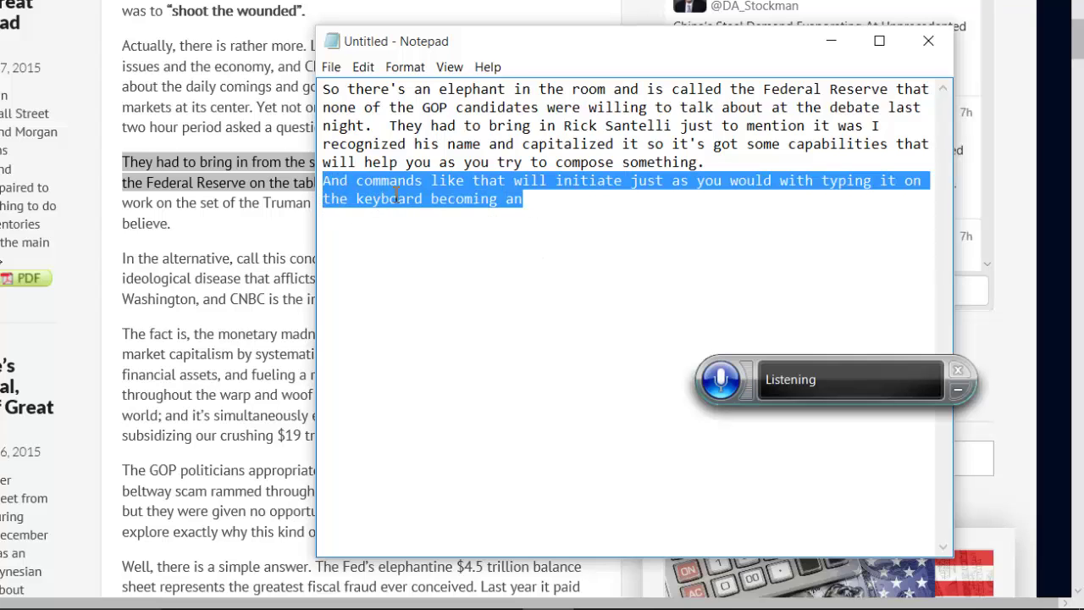
right_click(441, 255)
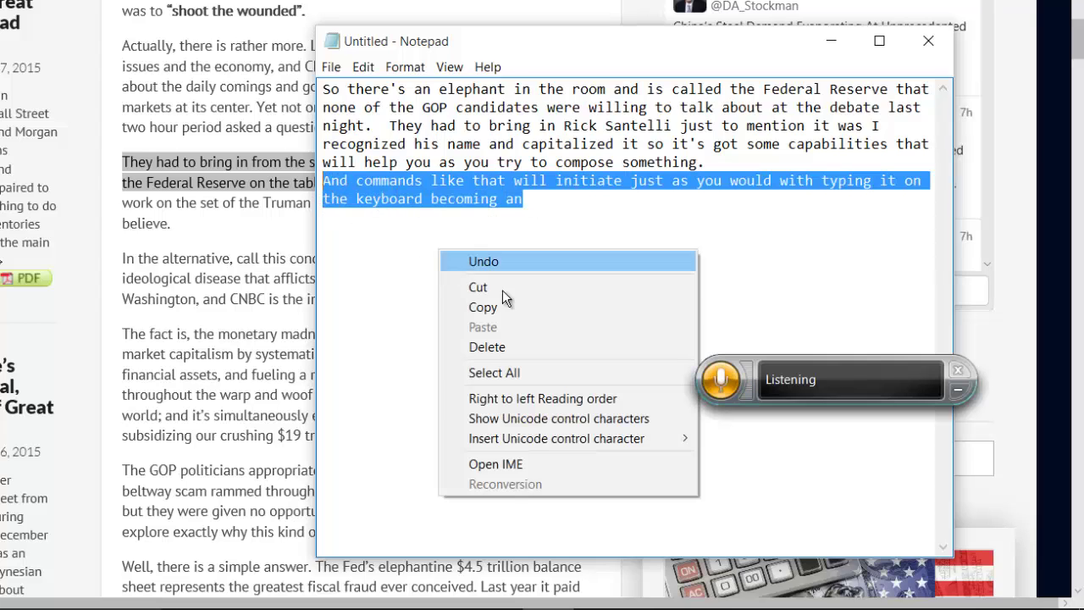
left_click(519, 347)
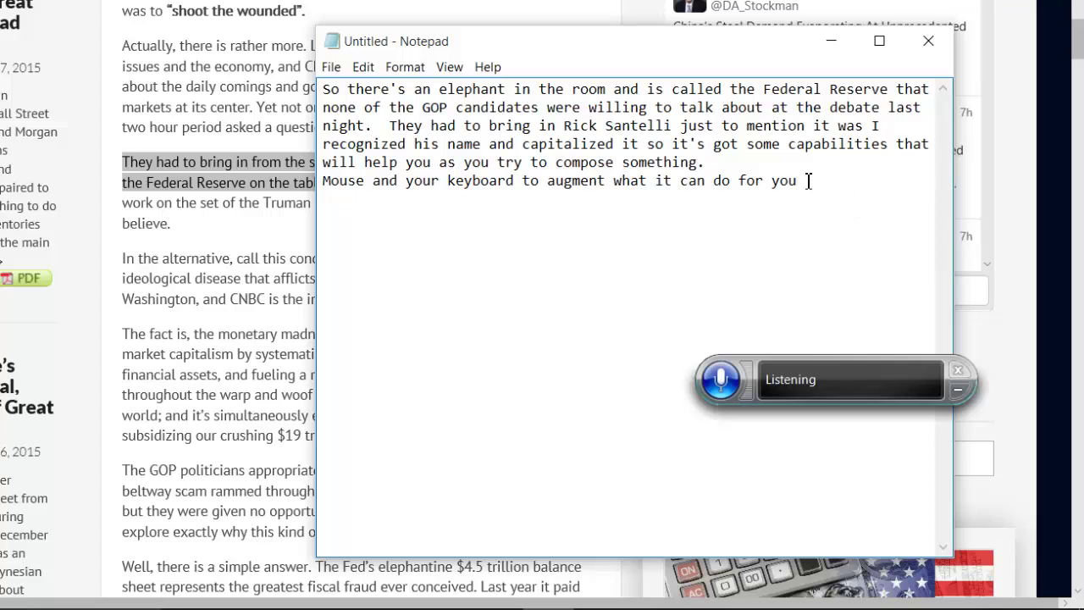
left_click_drag(809, 181, 308, 186)
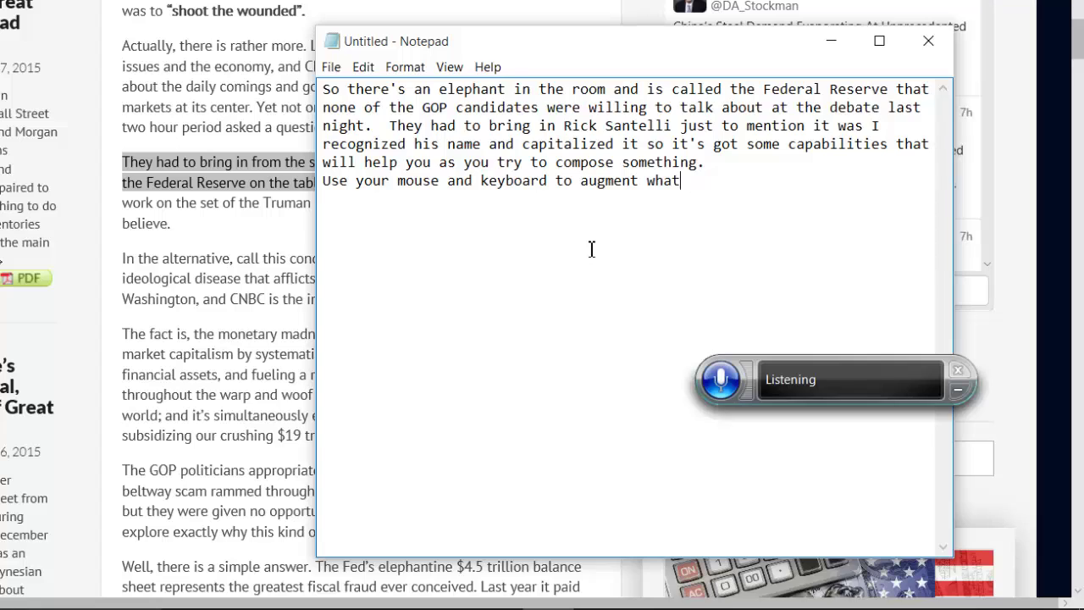
type(".")
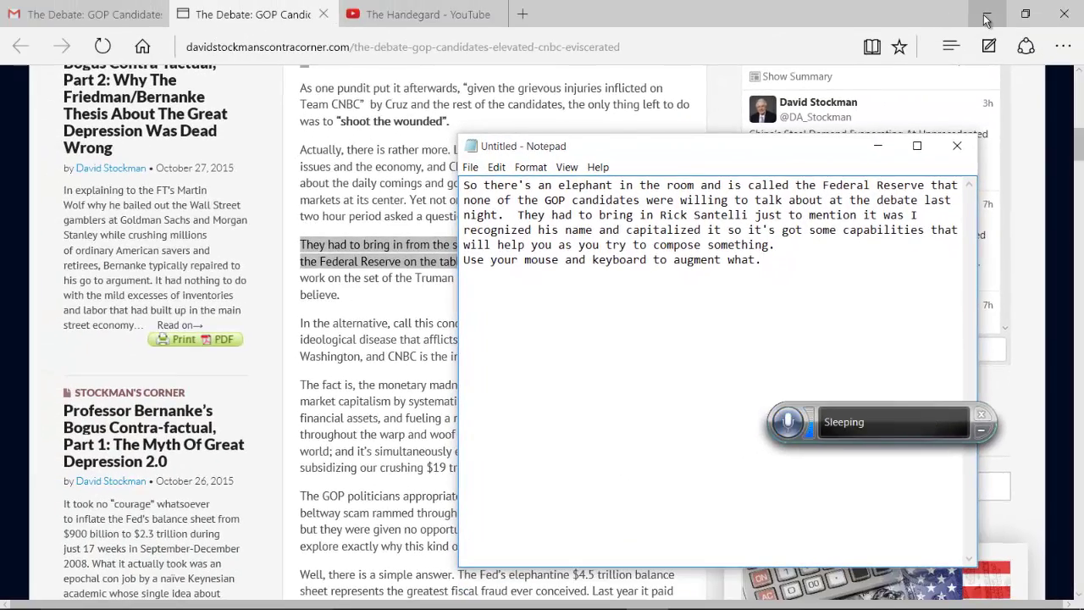
- Minimize the browser and Notepad windows, and open a blank text document in OpenOffice.org Writer
left_click(983, 17)
left_click(879, 149)
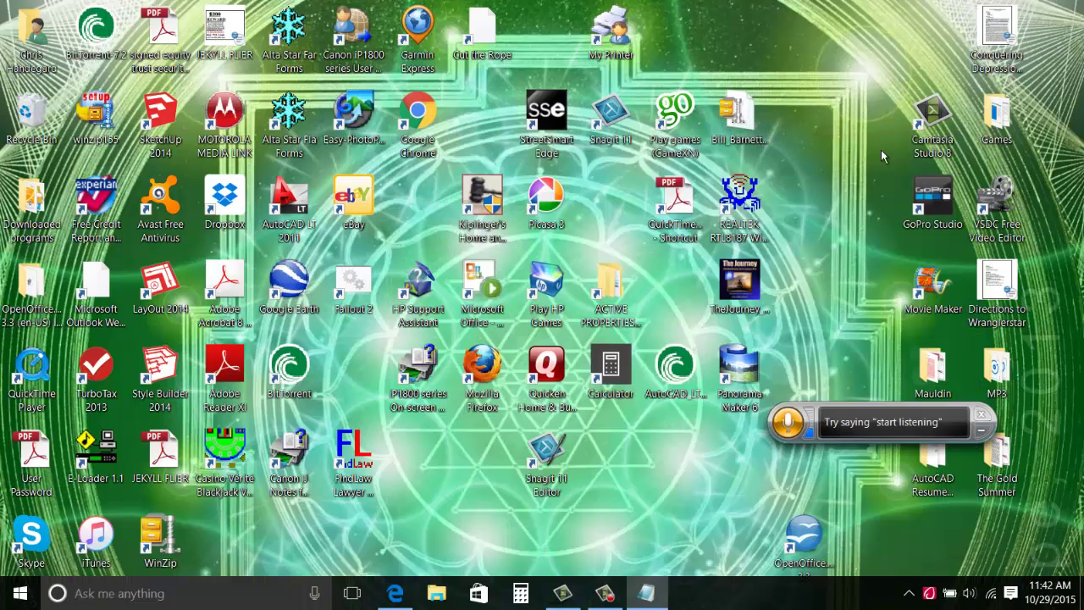
double_click(801, 538)
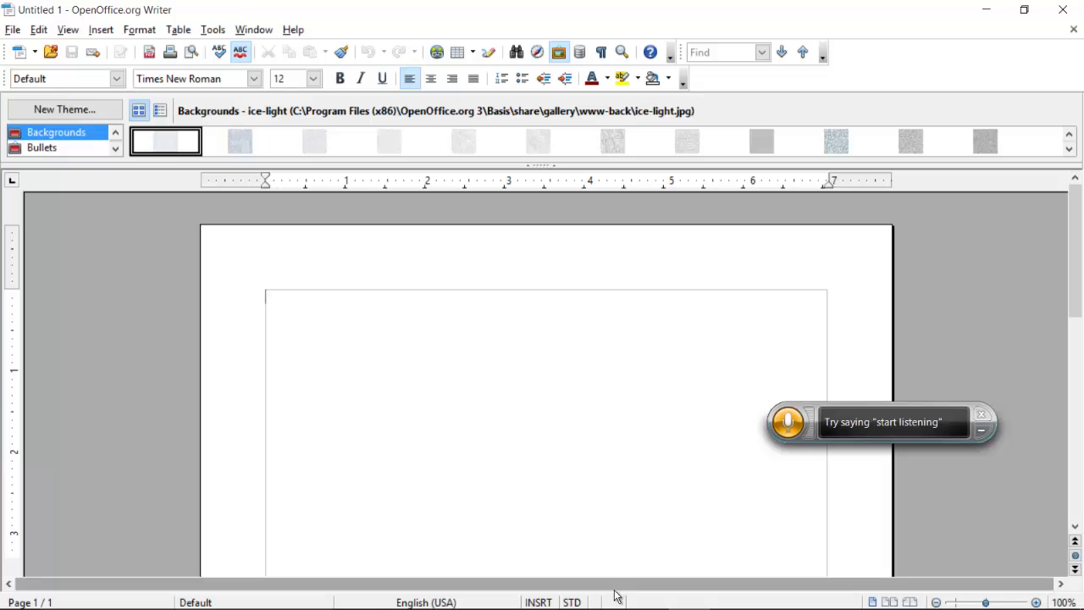
- Copy all the dictated text from Notepad and paste it into the blank Writer document
left_click(650, 597)
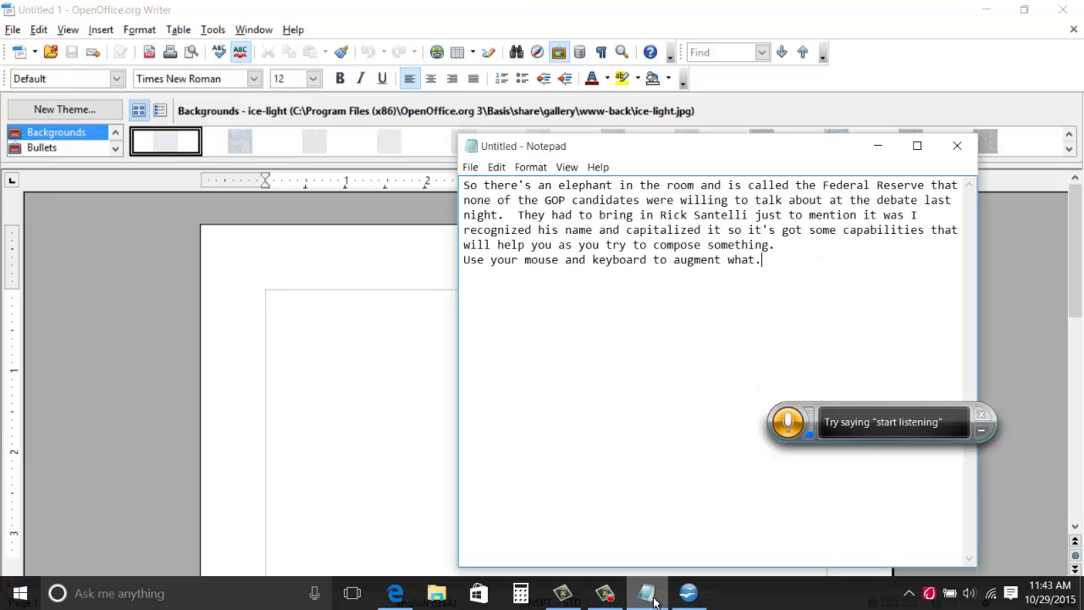
left_click_drag(736, 146, 828, 119)
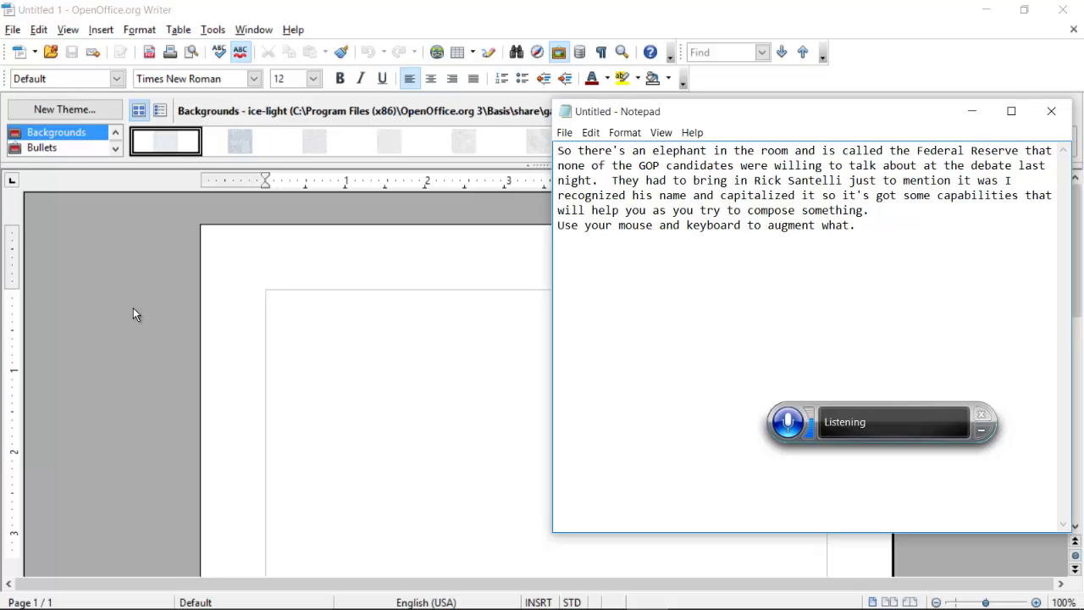
key("ctrl+a")
key("ctrl+c")
left_click(365, 348)
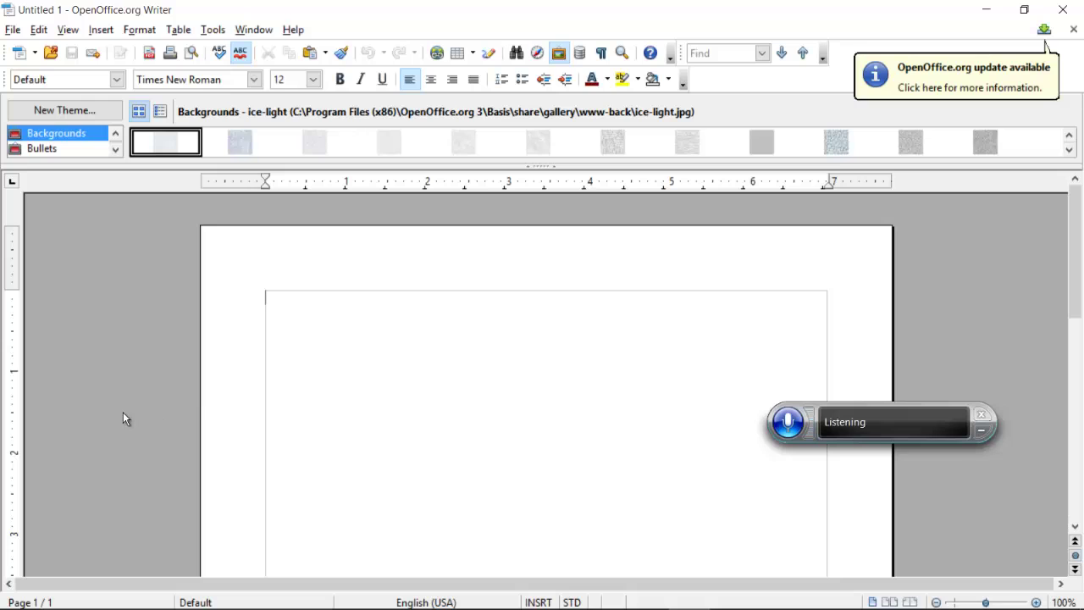
key("ctrl+v")
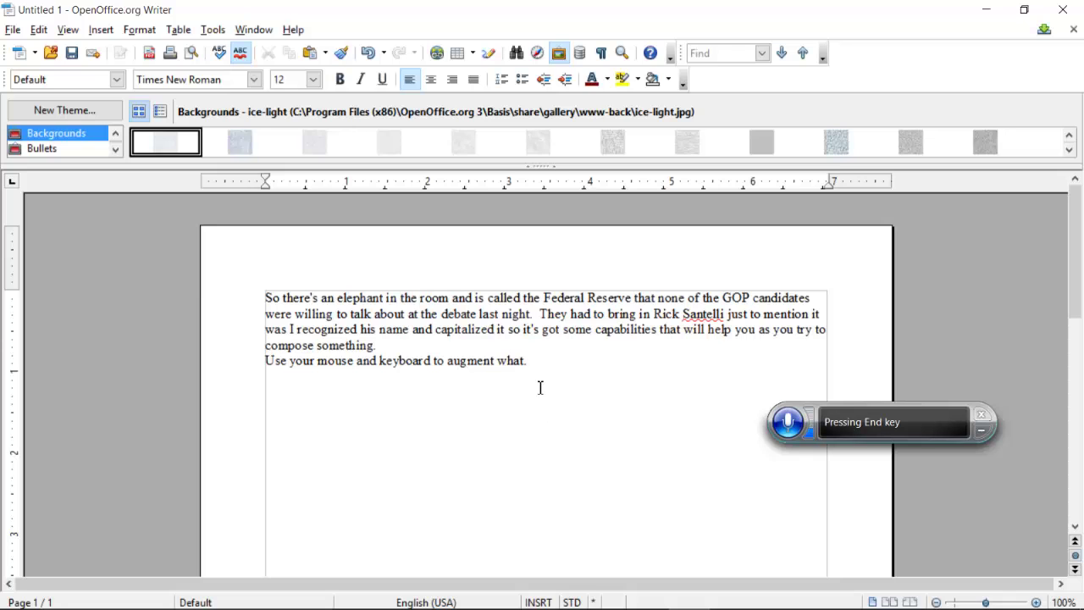
- Set the font size of all the pasted text in the Writer document to 18
left_click_drag(539, 375, 252, 302)
key("End")
left_click_drag(540, 390, 268, 303)
left_click(313, 79)
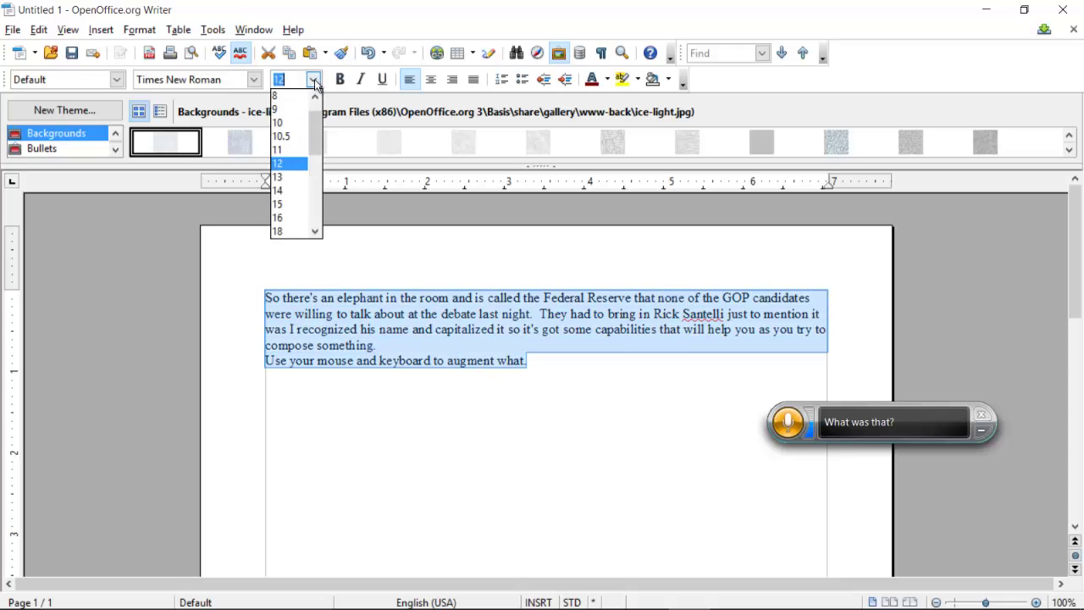
left_click(289, 231)
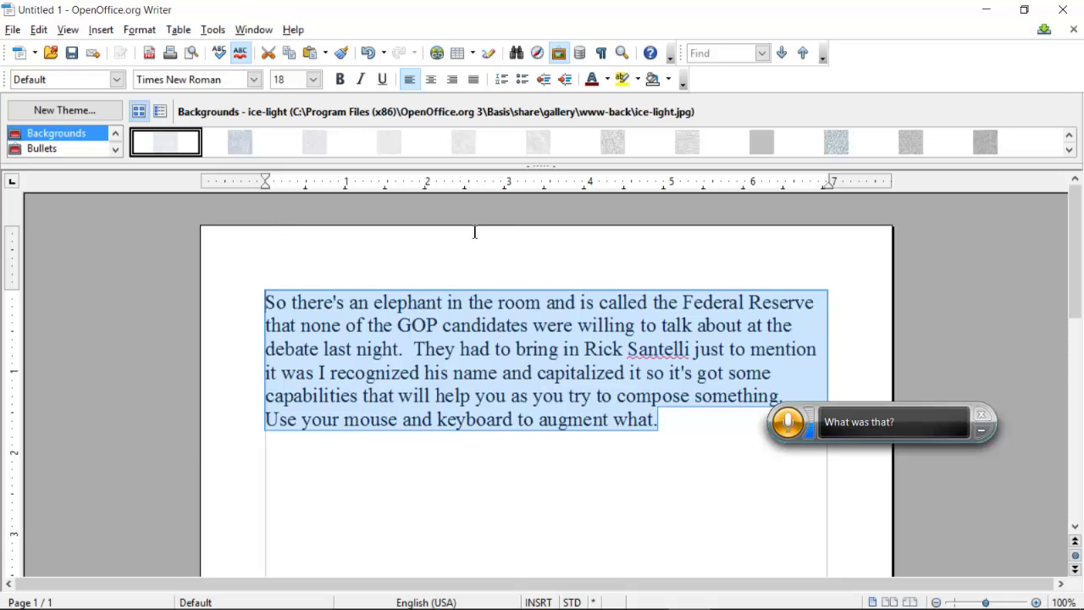
- Centre-align all the selected text in the Writer document
left_click(432, 80)
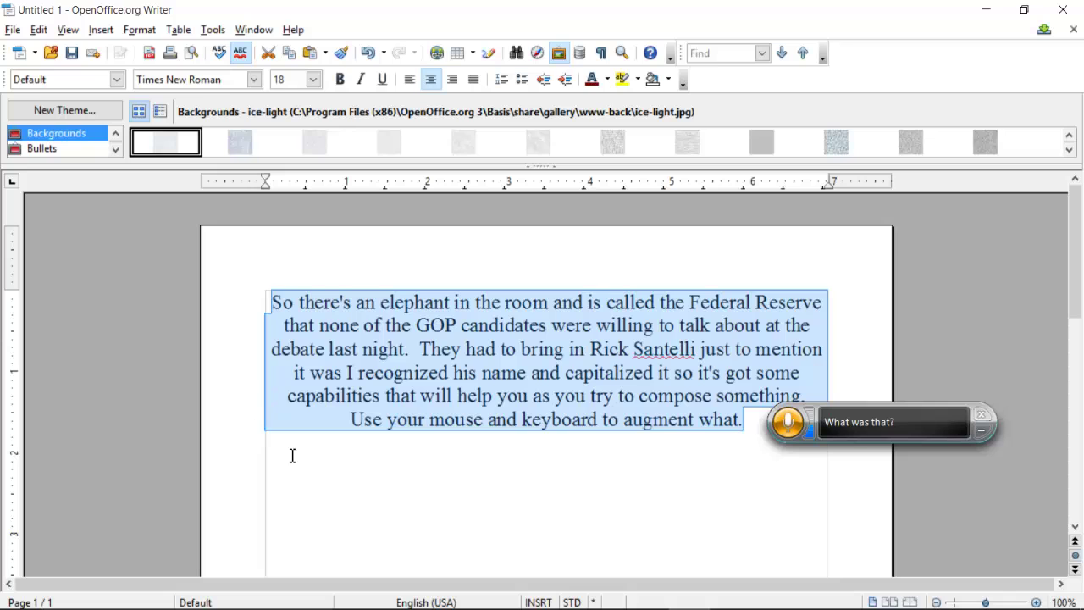
scroll(532, 500, "down", 2)
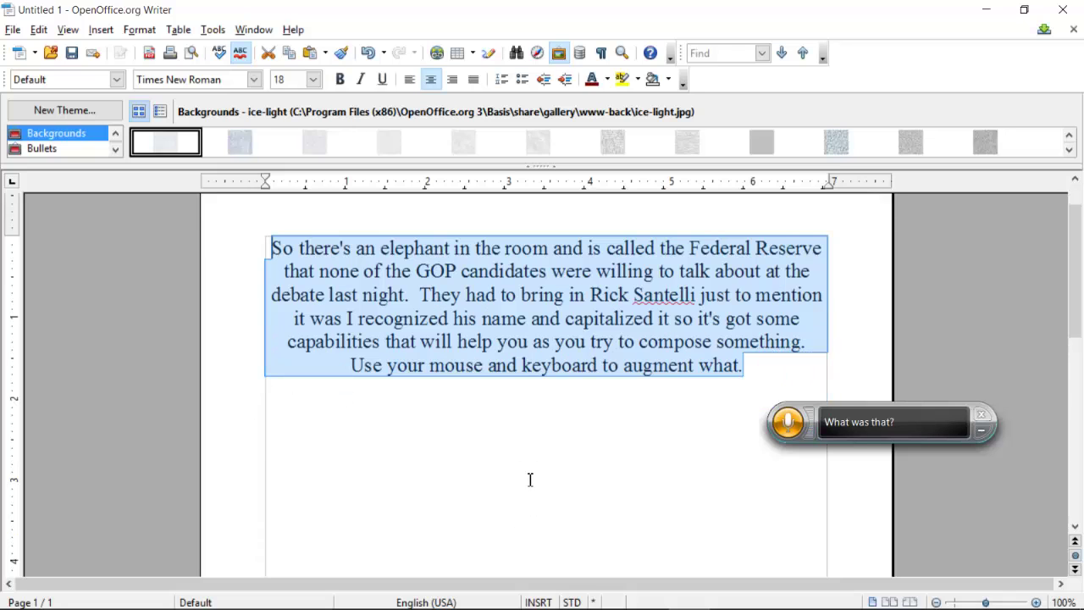
scroll(621, 472, "up", 2)
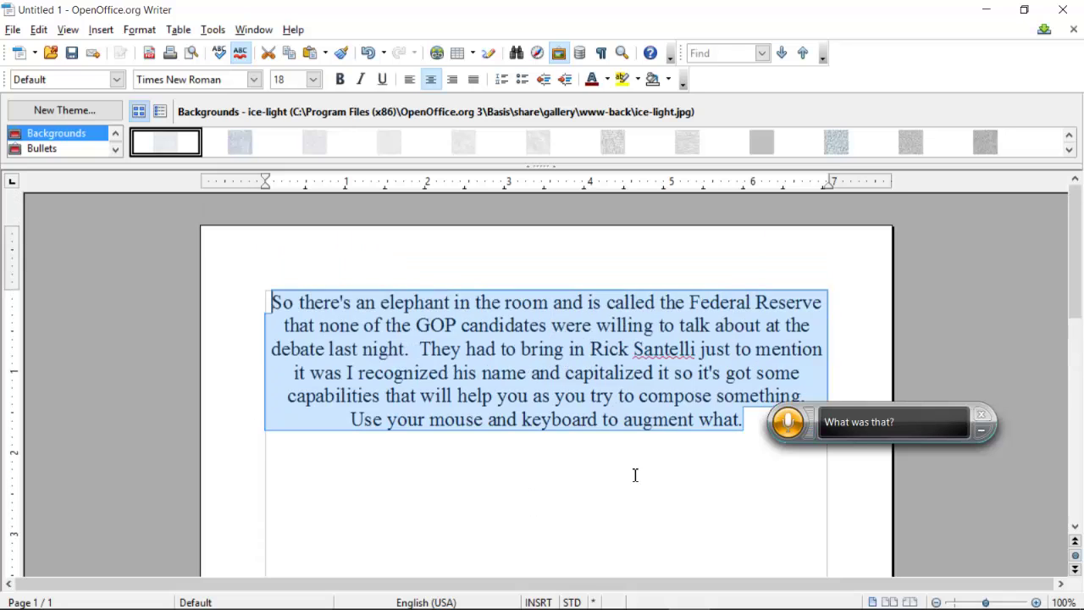
scroll(690, 454, "down", 1)
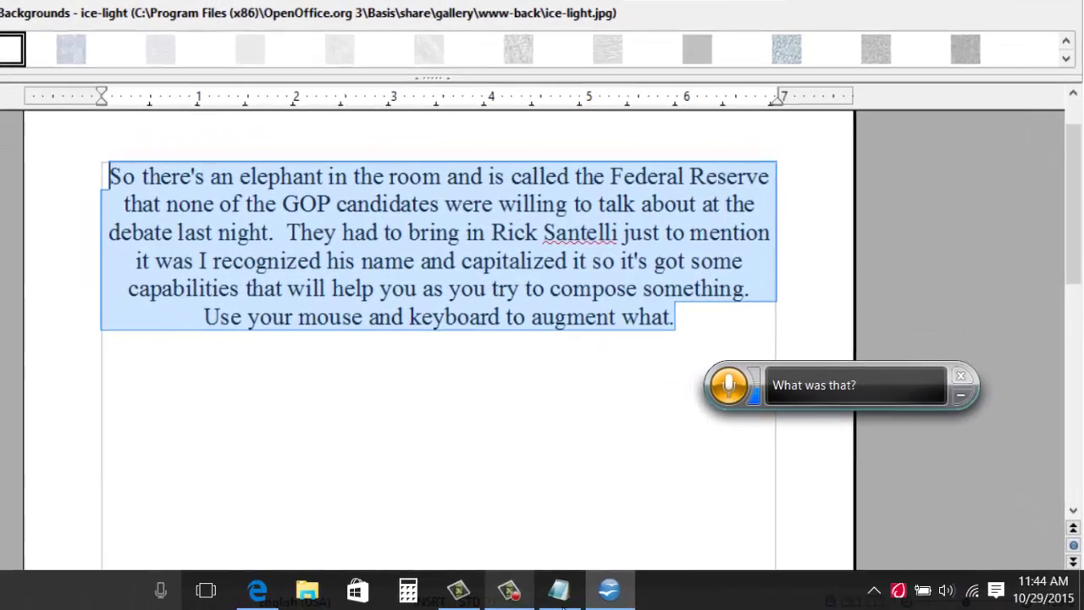
- Switch to Notepad and clear all of its text, including the stray "& the" dictation
left_click(561, 597)
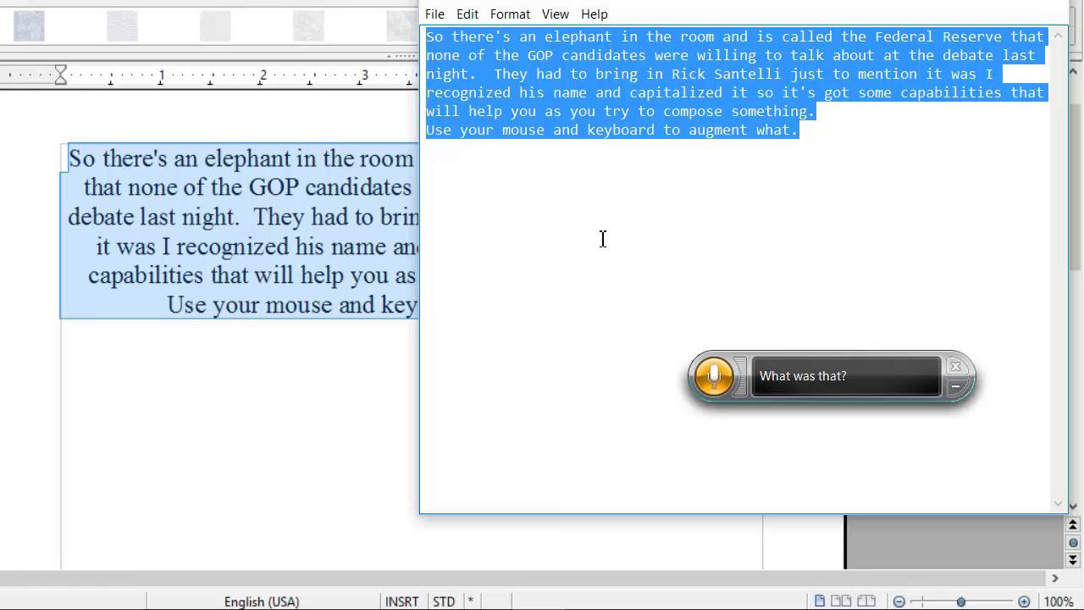
type("& the")
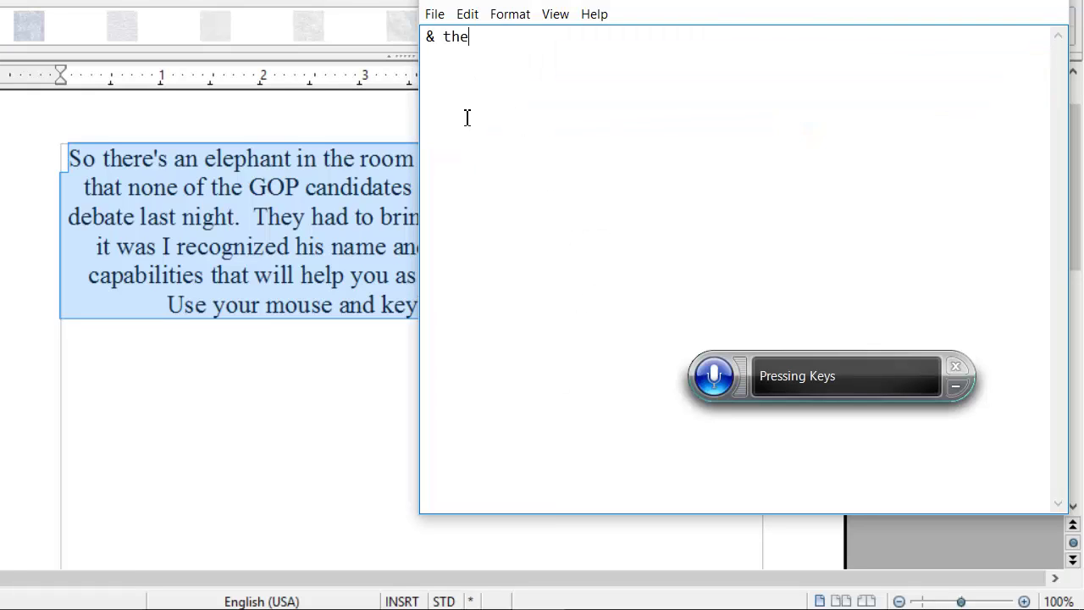
key("ctrl+a")
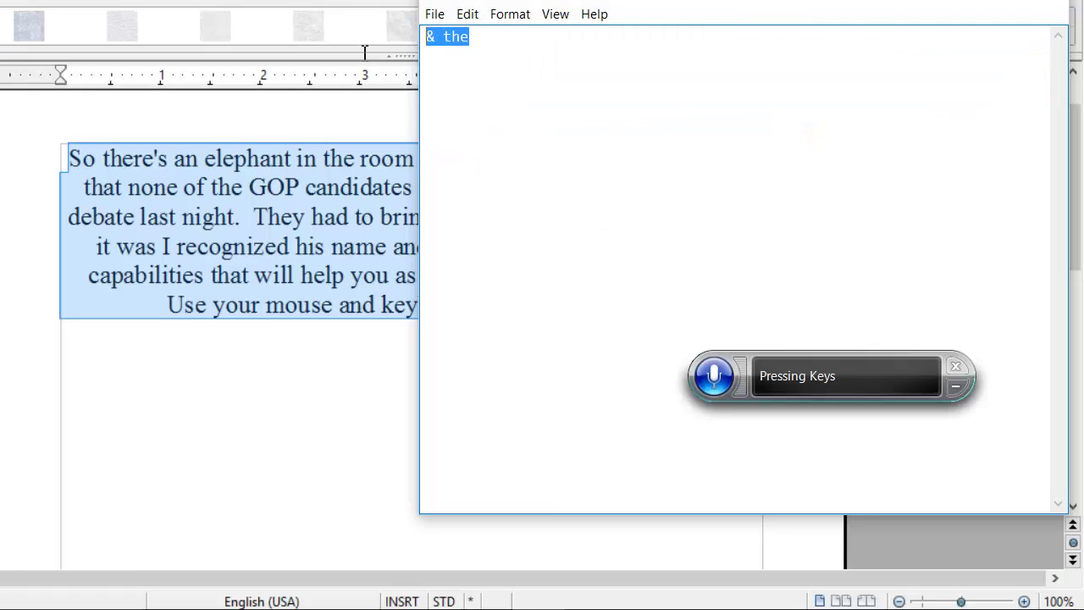
key("Delete")
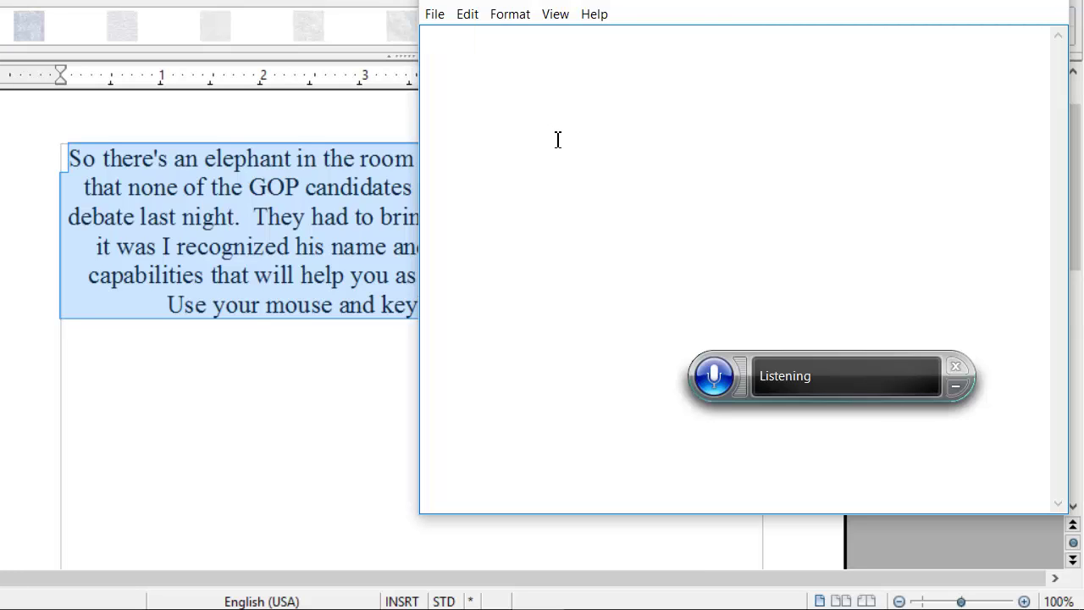
- Dictate "It works very well to convert voice to text into a notepad." into the empty Notepad document, removing any misrecognized words
type("Then")
key("BackSpace")
key("BackSpace")
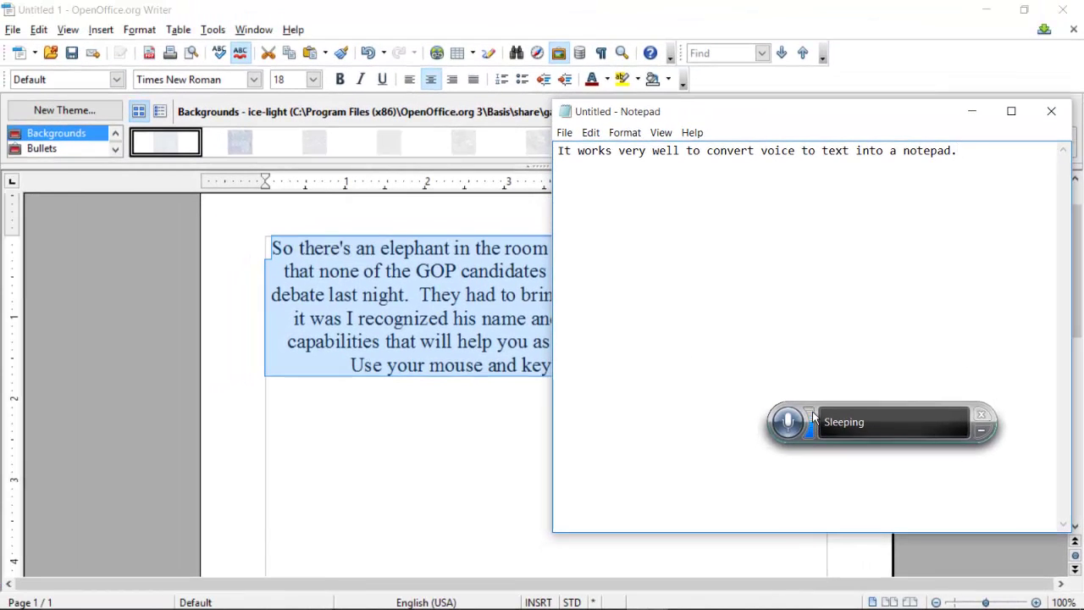
- Move the Speech Recognition bar higher over the blank area of the Notepad window, below the dictated sentence
left_click_drag(742, 358, 730, 249)
left_click_drag(799, 317, 783, 282)
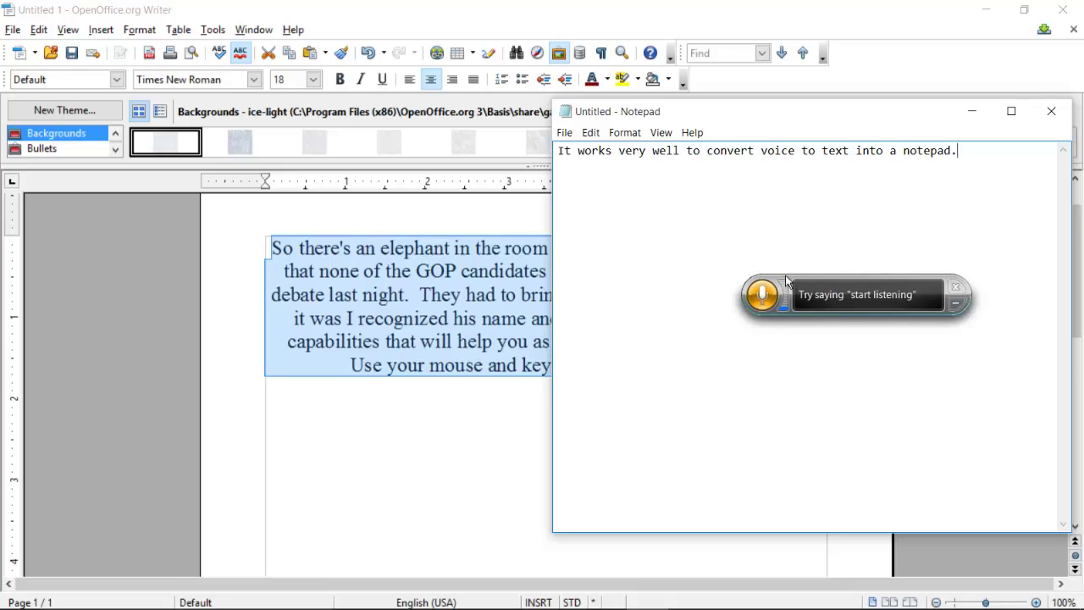
mouse_move(788, 288)
left_mouse_down()
mouse_move(802, 205)
mouse_move(800, 275)
left_mouse_up()
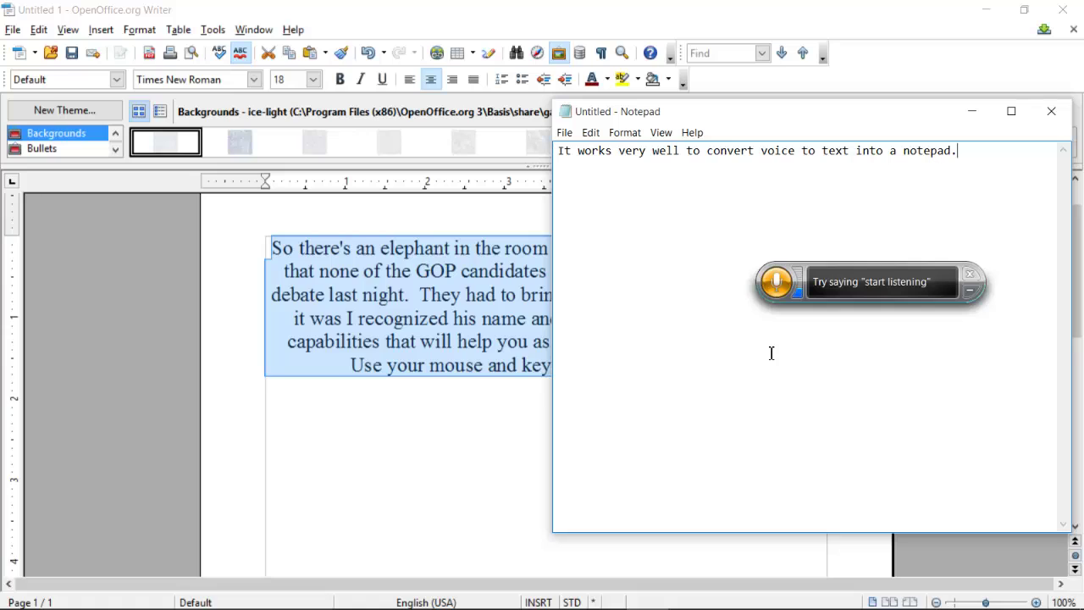